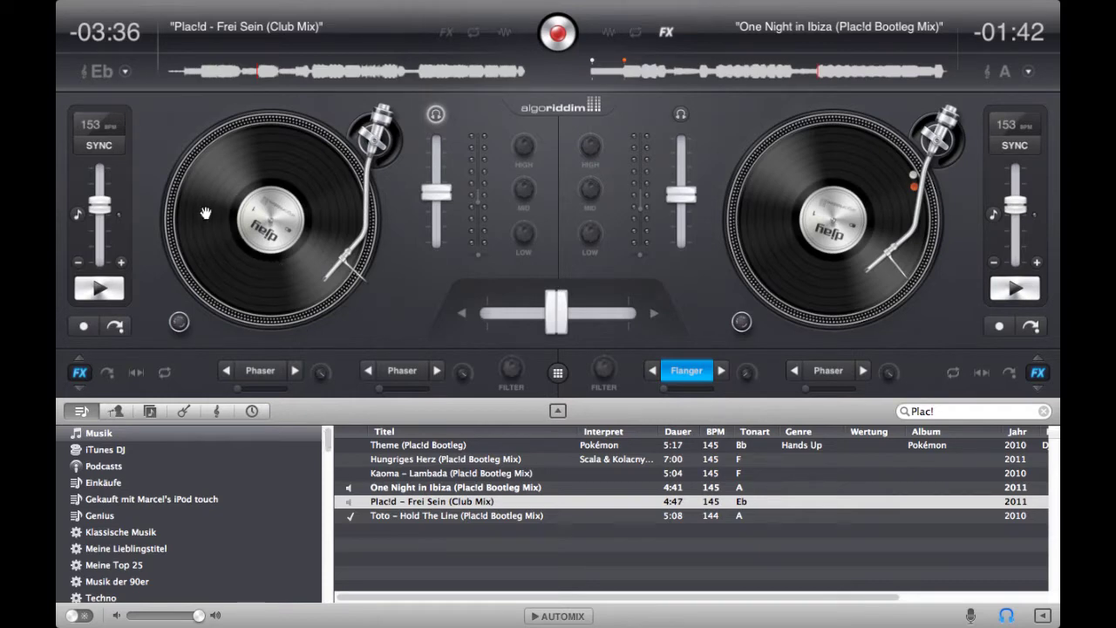
Set the left deck's tempo to 145 BPM and adjust its volume fader around the middle position
drag(220, 200, 270, 216)
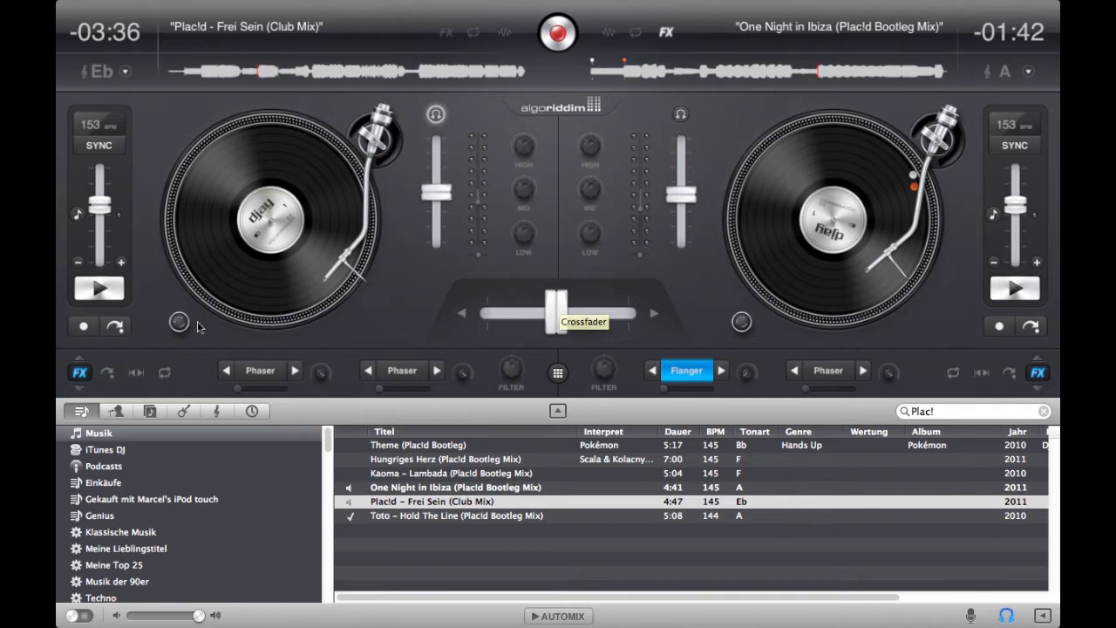
mouse_move(96, 206)
drag(96, 206, 99, 214)
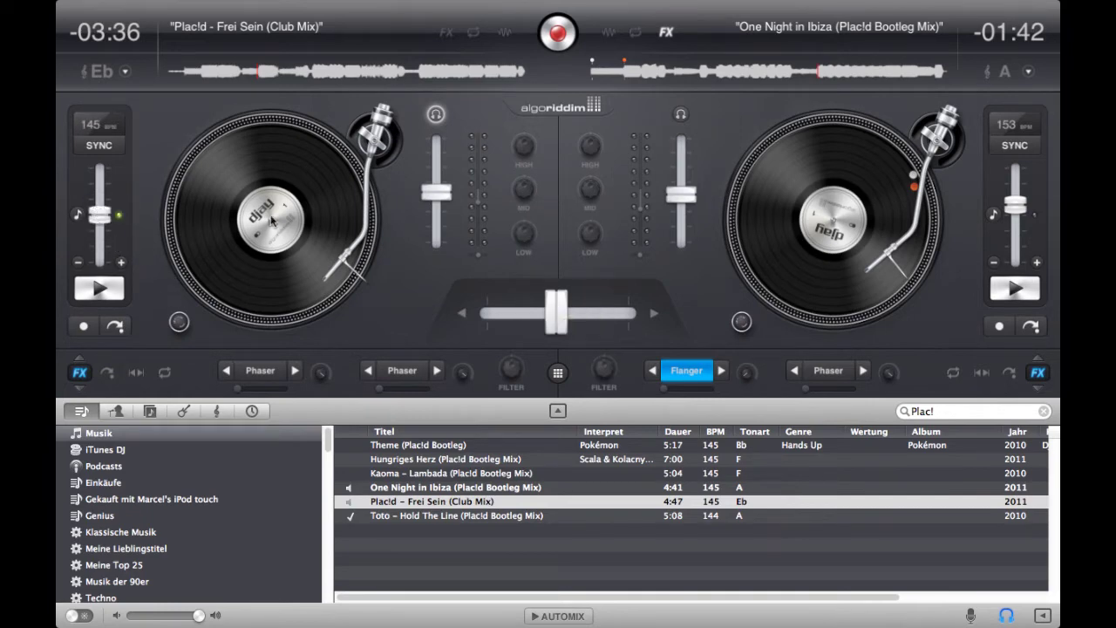
mouse_move(433, 197)
mouse_down()
mouse_move(435, 145)
mouse_move(435, 197)
mouse_up()
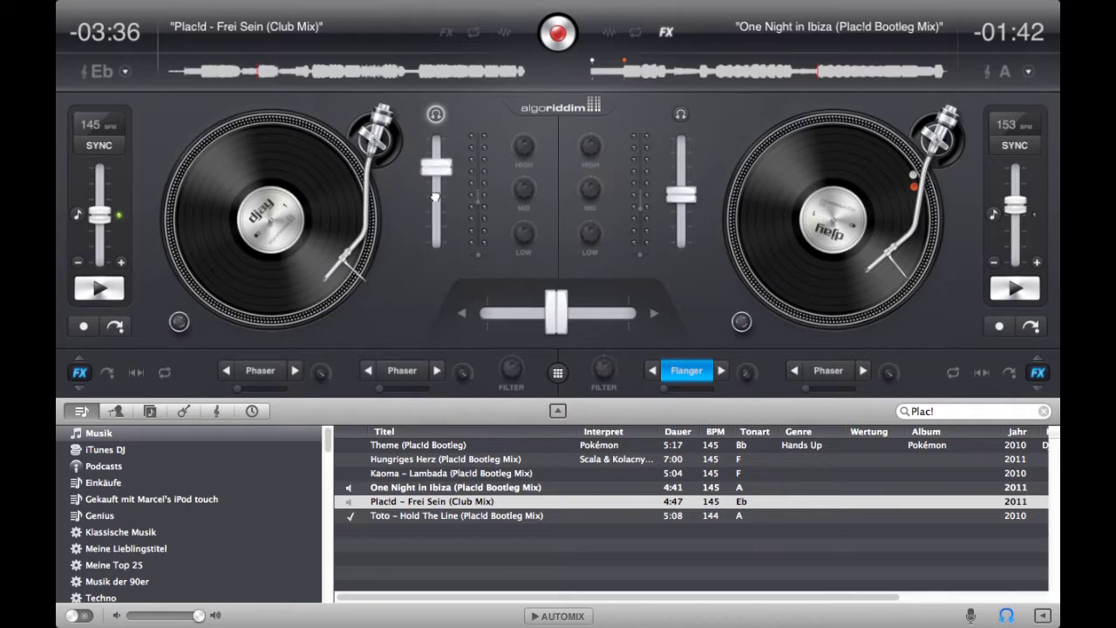
click(435, 198)
mouse_move(520, 227)
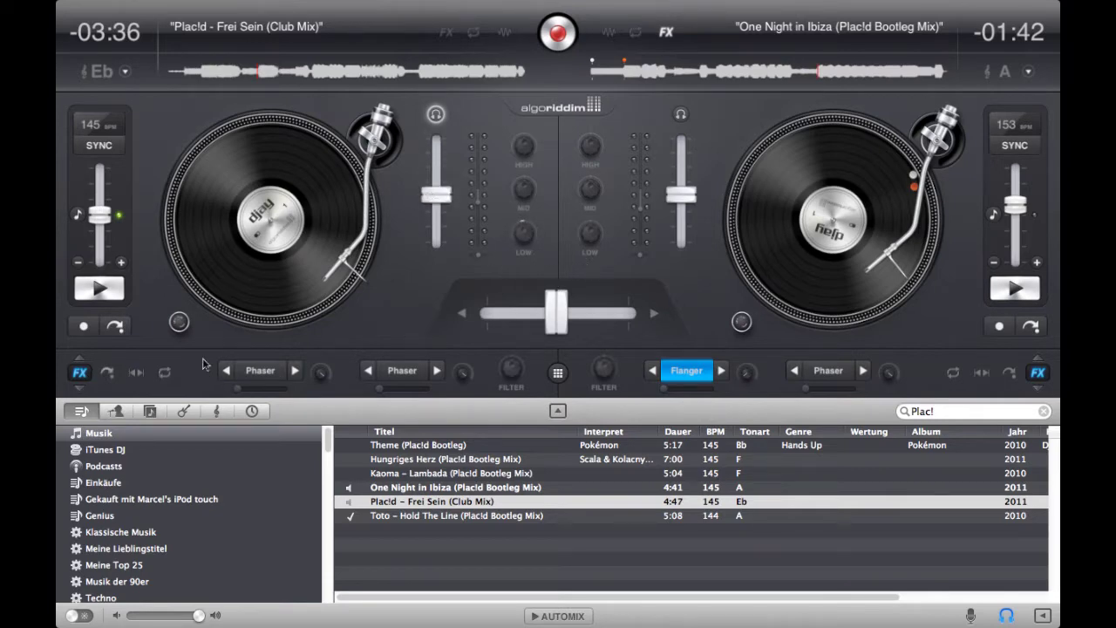
Show the left deck's cue point controls and cycle through its loop views to the 2-beat loop view
click(108, 373)
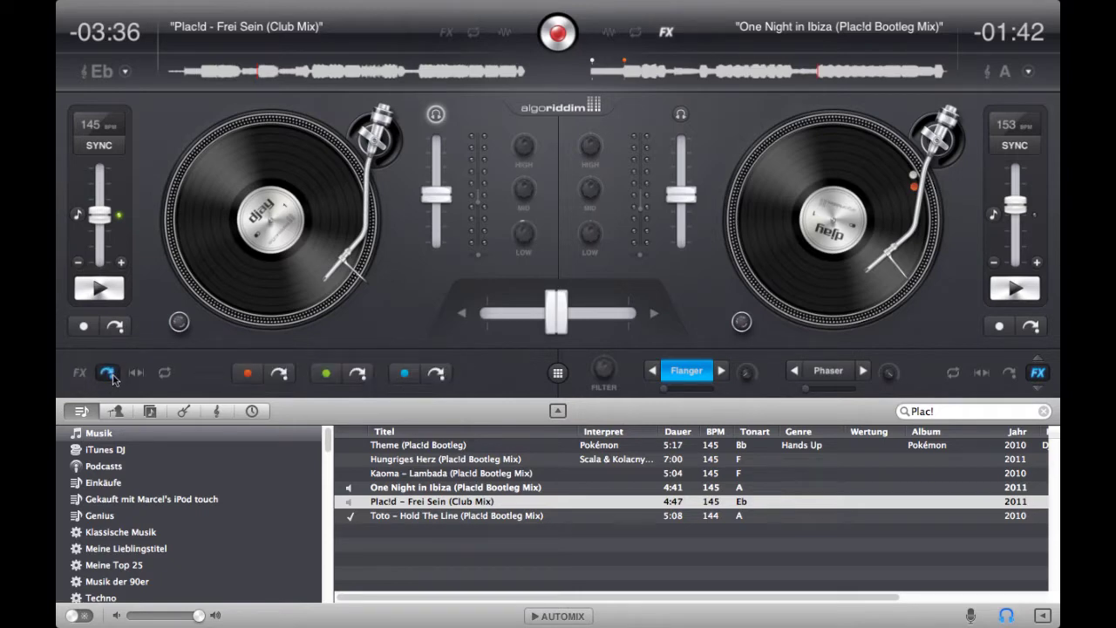
click(164, 374)
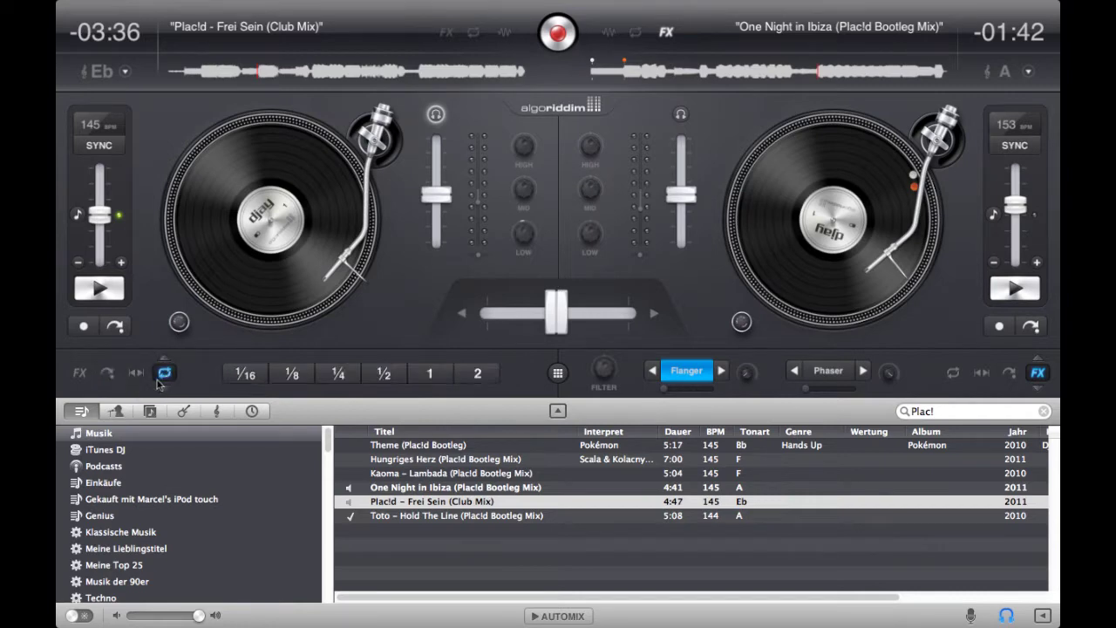
click(164, 370)
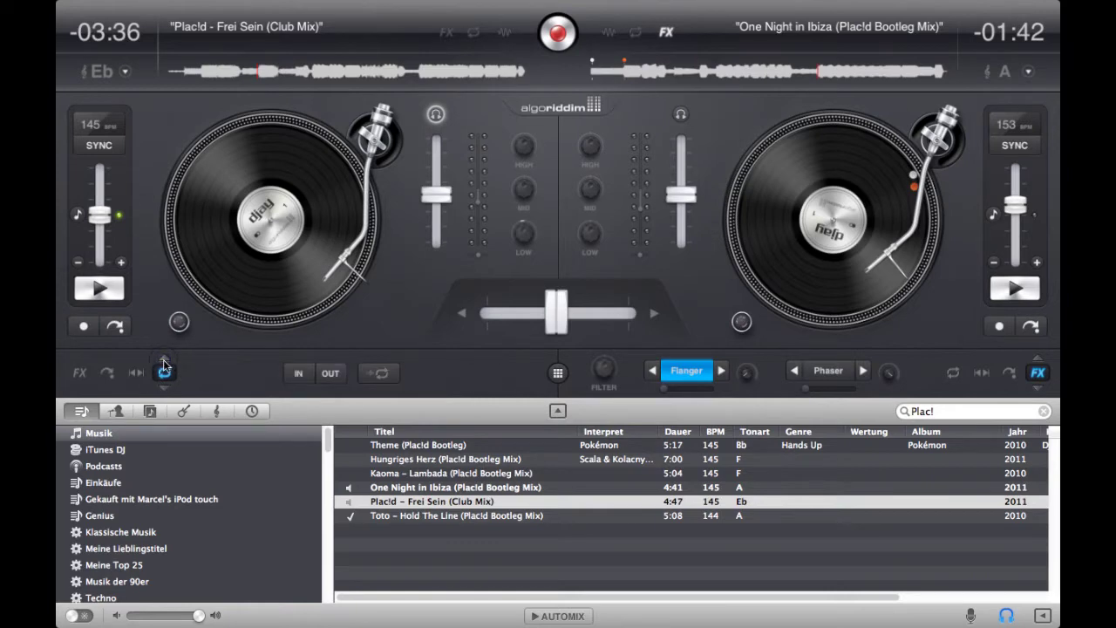
click(164, 363)
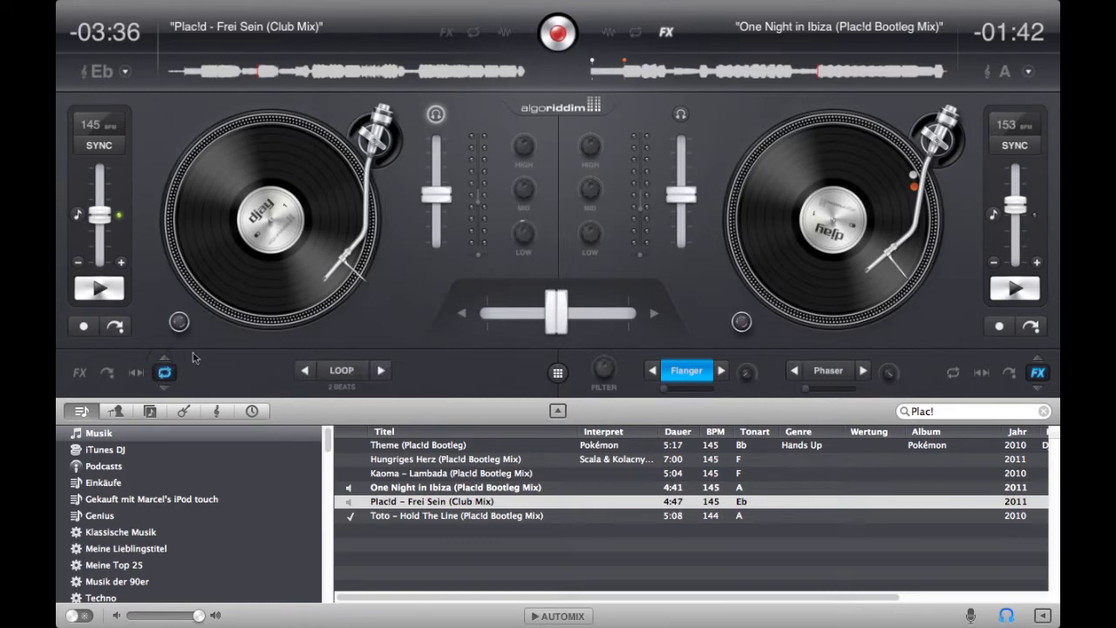
Examine the sampler's pads and the samples and sample packs offered for the Gunshot pad, and close the sampler
click(559, 375)
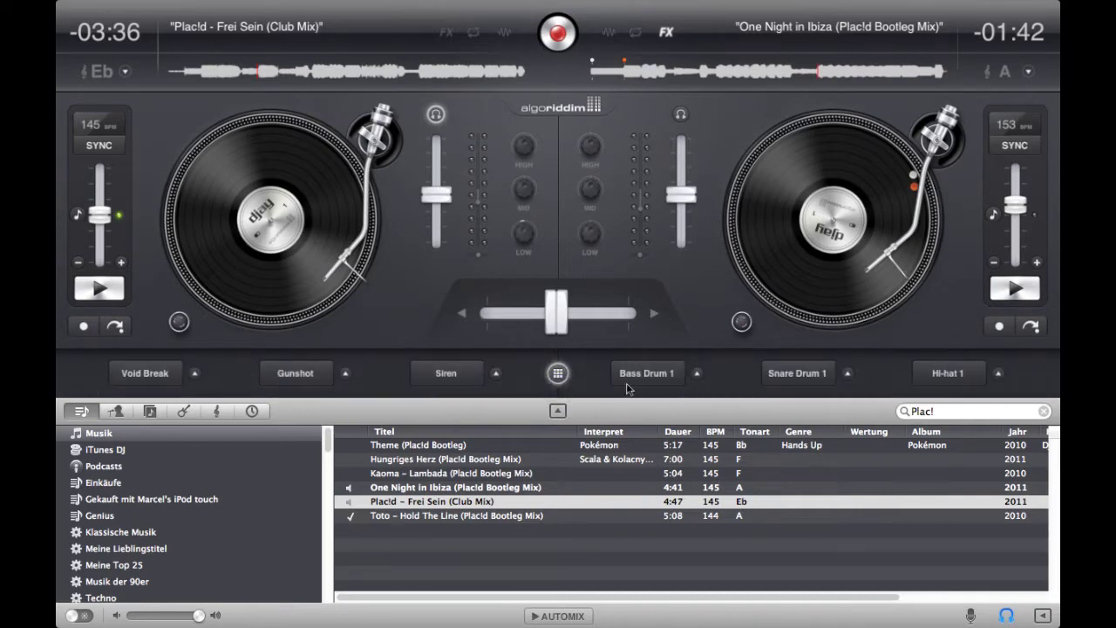
click(345, 374)
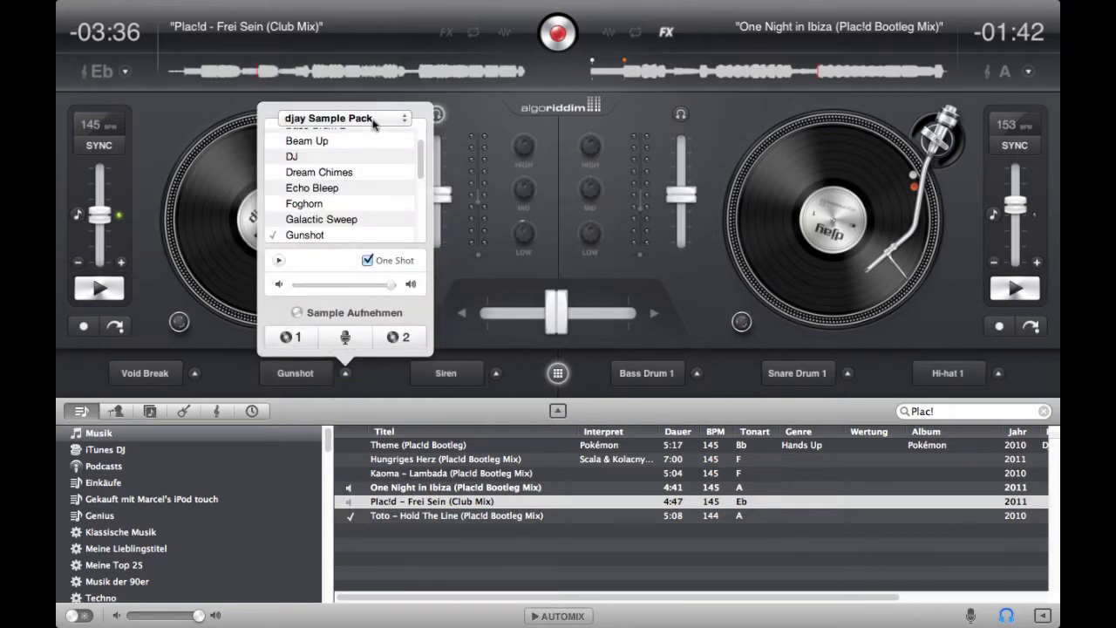
drag(422, 162, 424, 237)
click(381, 118)
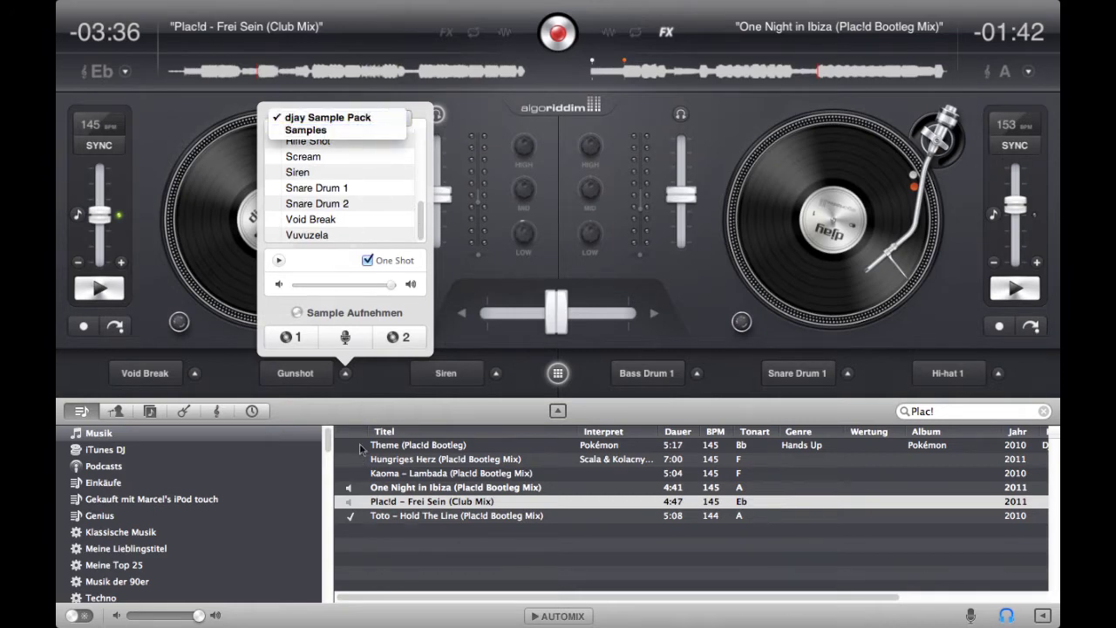
click(371, 389)
click(345, 374)
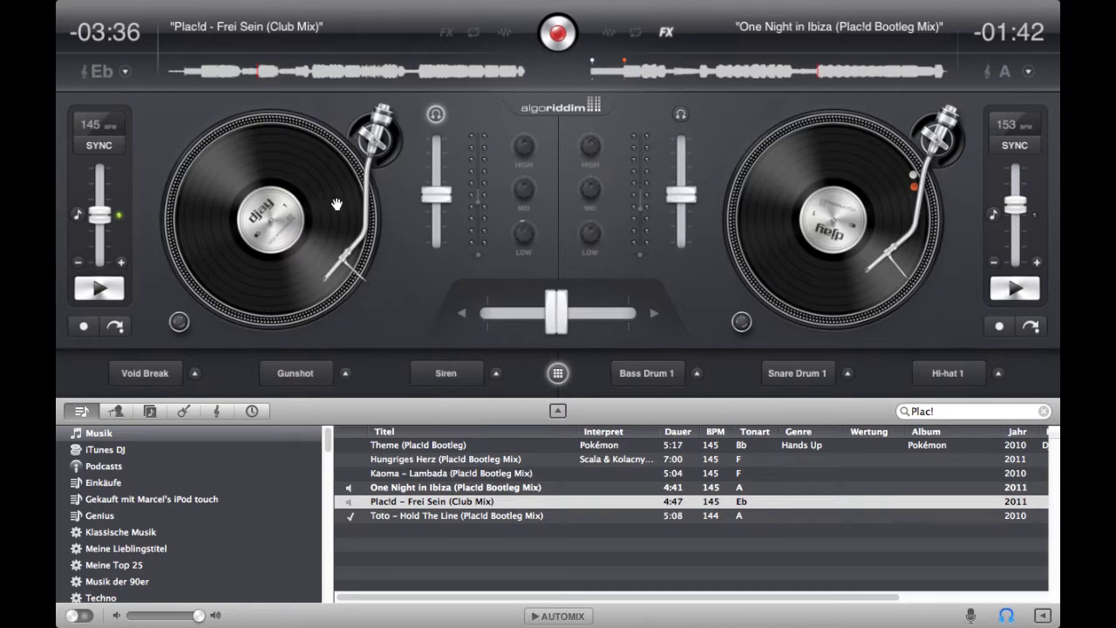
drag(337, 204, 338, 217)
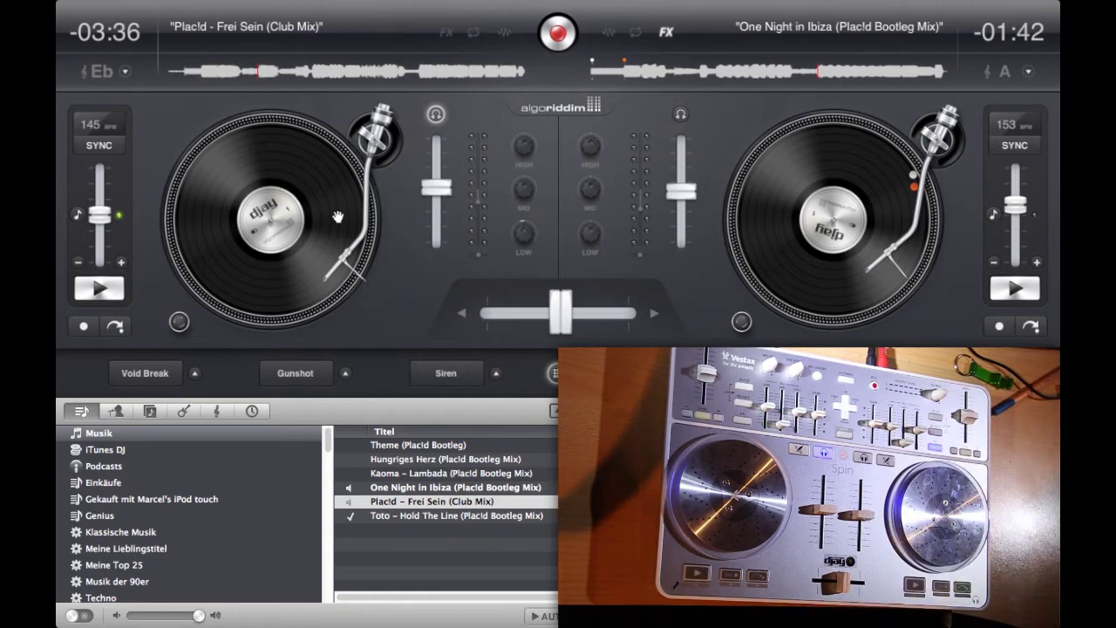
click(554, 373)
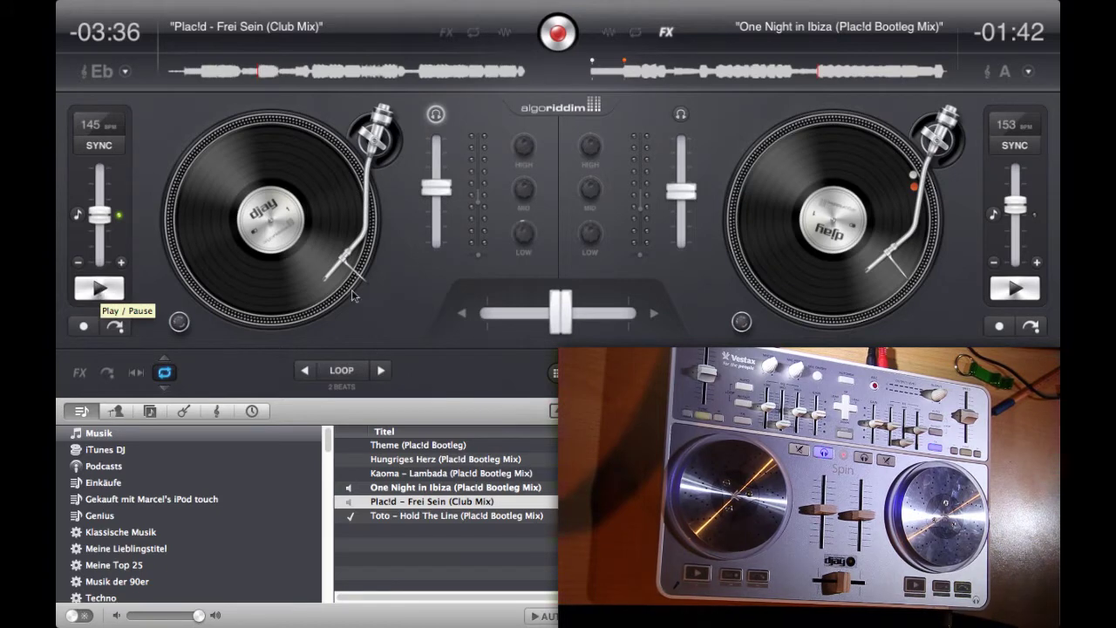
Start a new recording of the mix
click(557, 40)
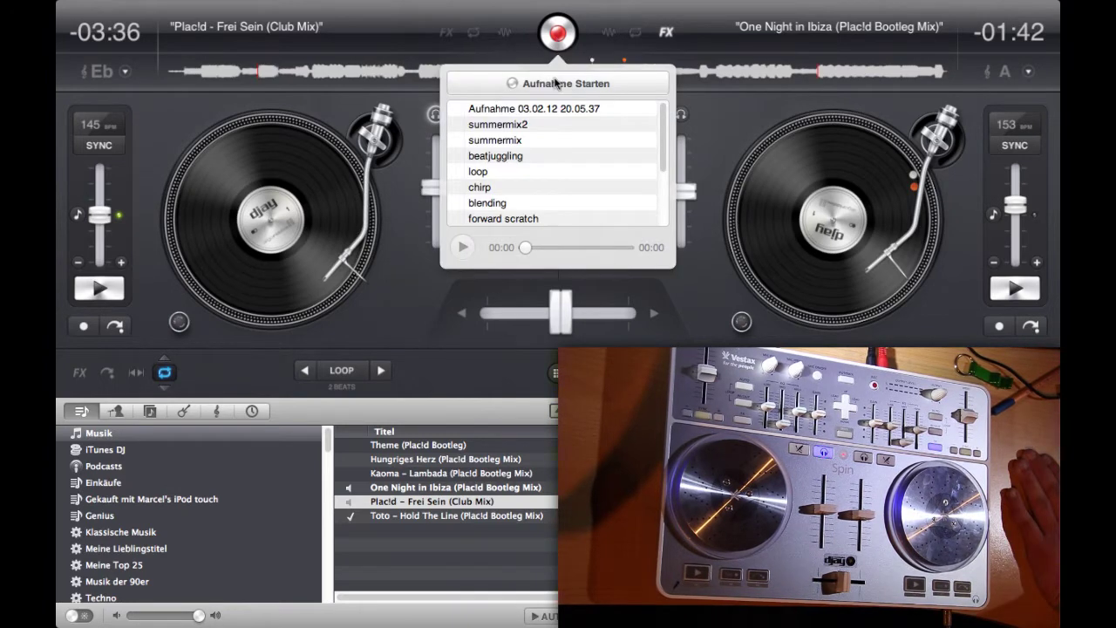
click(554, 83)
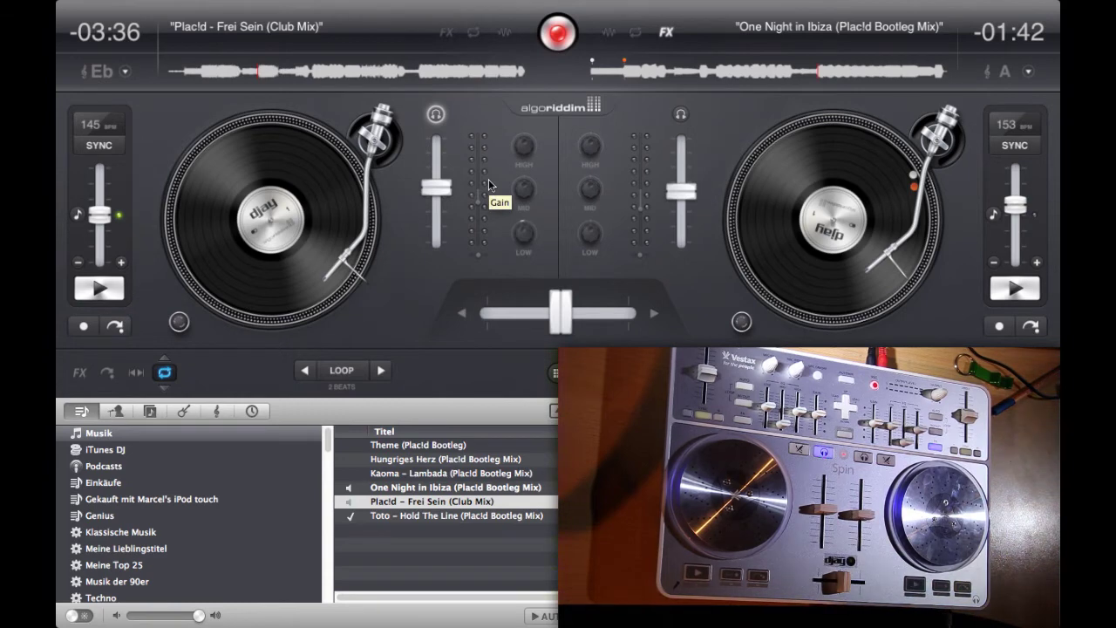
Load "Toto – Hold The Line (Plac!d Bootleg Mix)" onto the left deck and play it with the deck's effects showing
drag(442, 516, 282, 240)
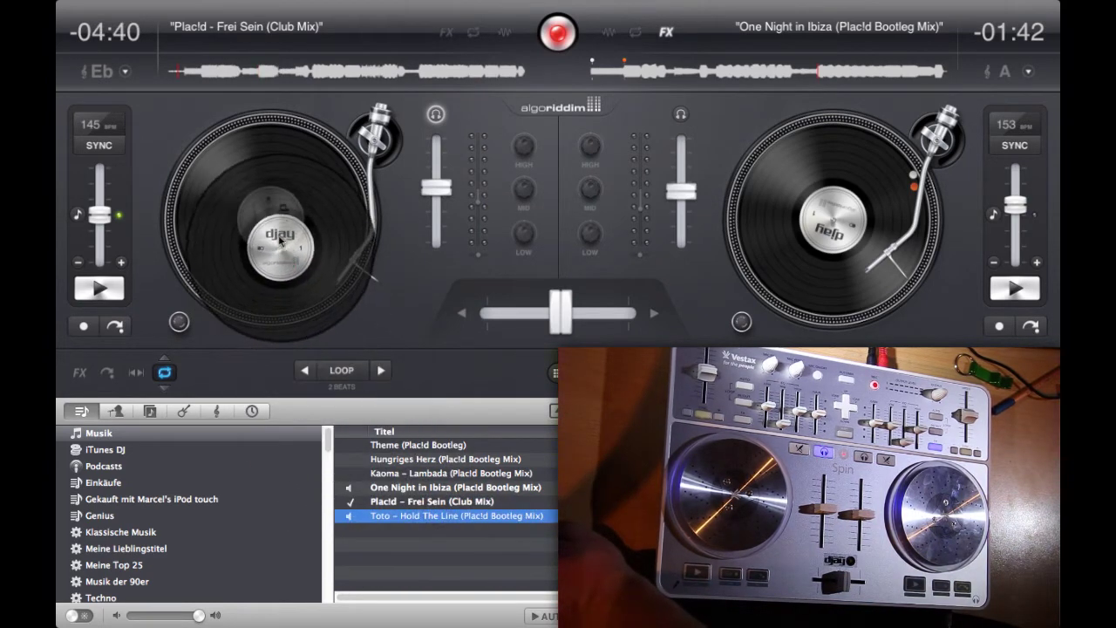
click(110, 287)
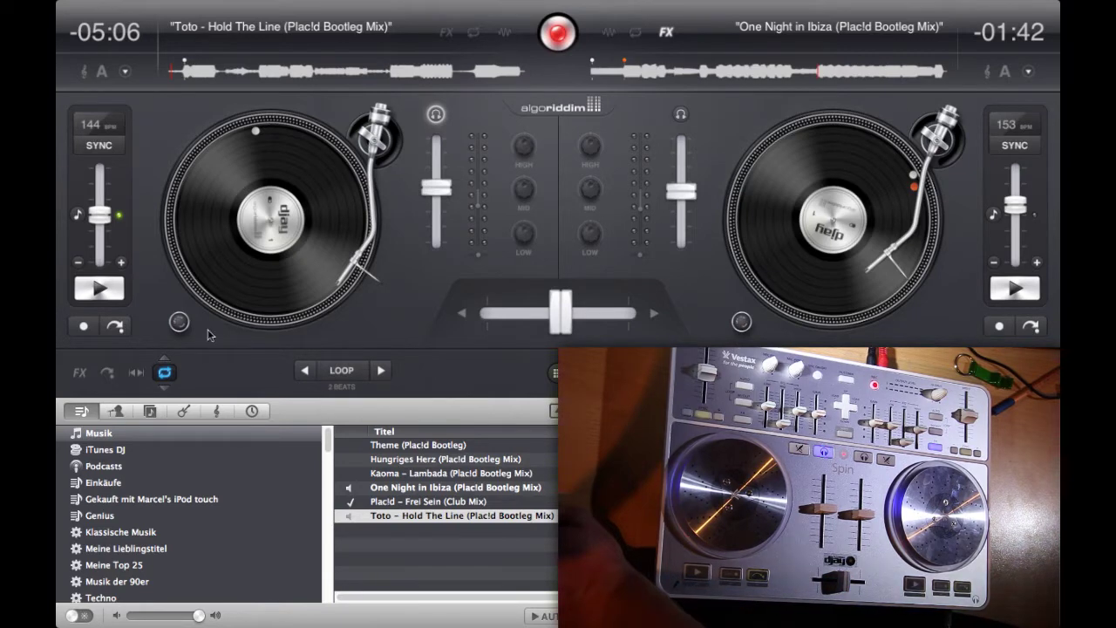
click(79, 374)
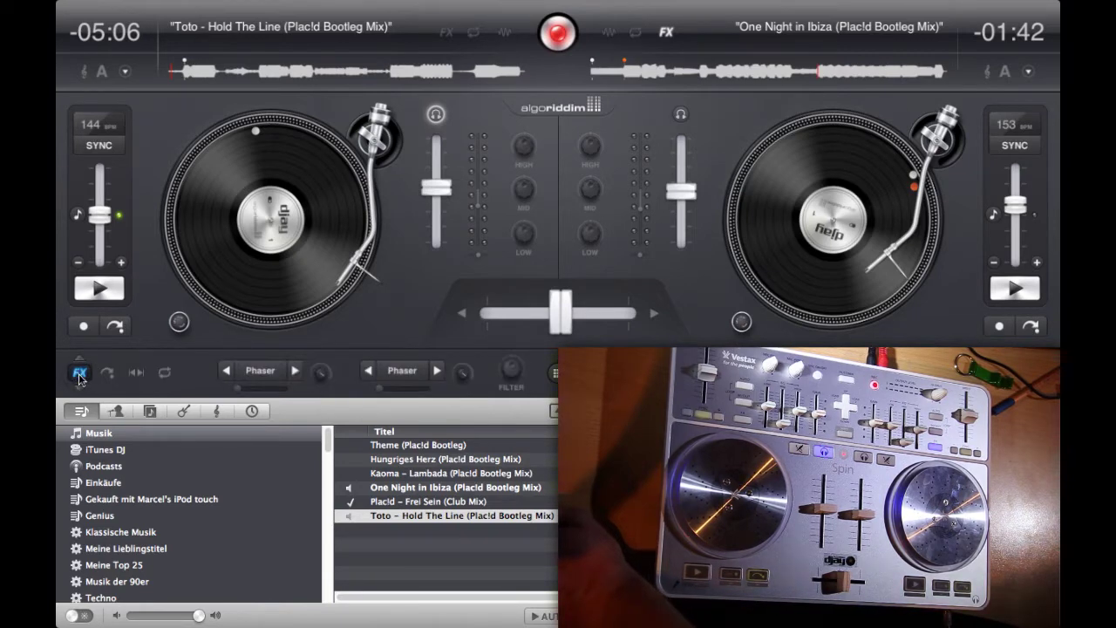
click(103, 289)
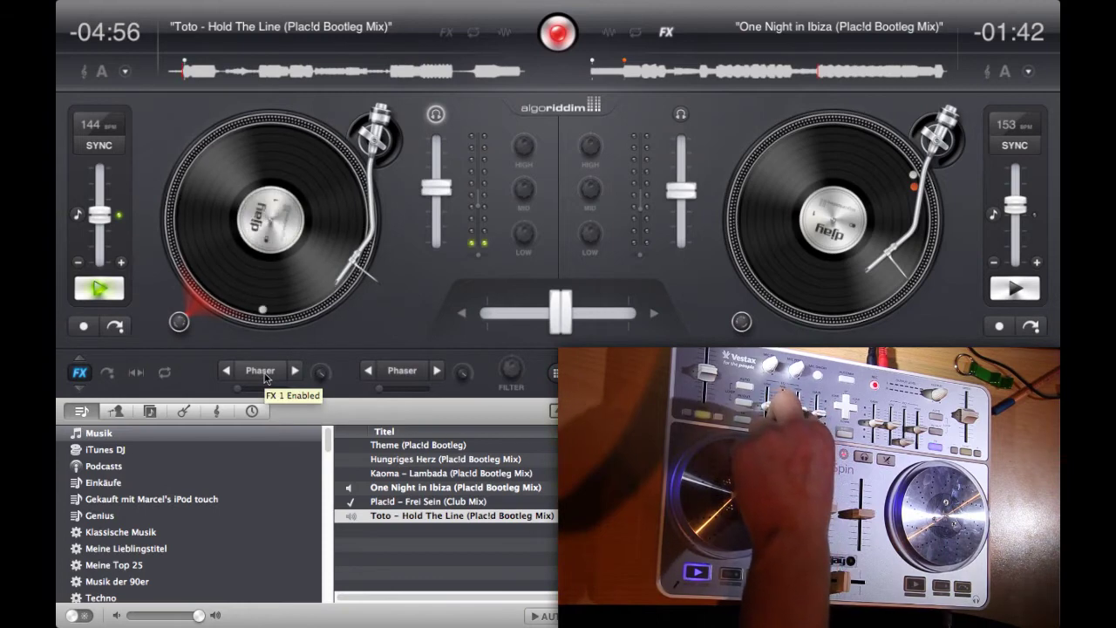
Try the Phaser on the left deck's track, and switch the first effect to Bit Crusher and try it
click(260, 370)
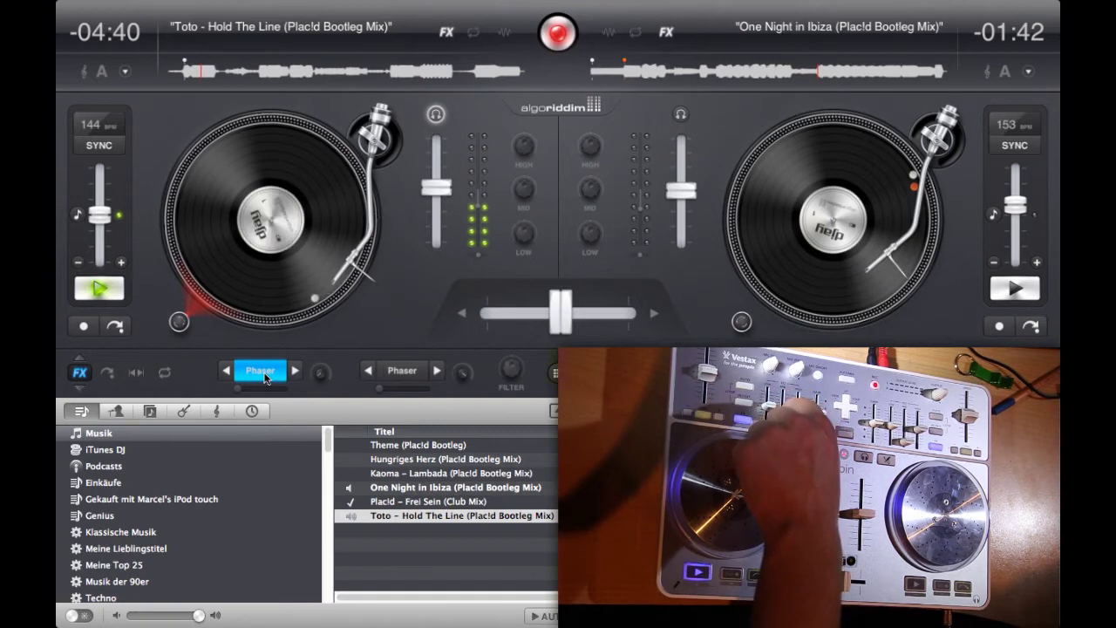
click(295, 371)
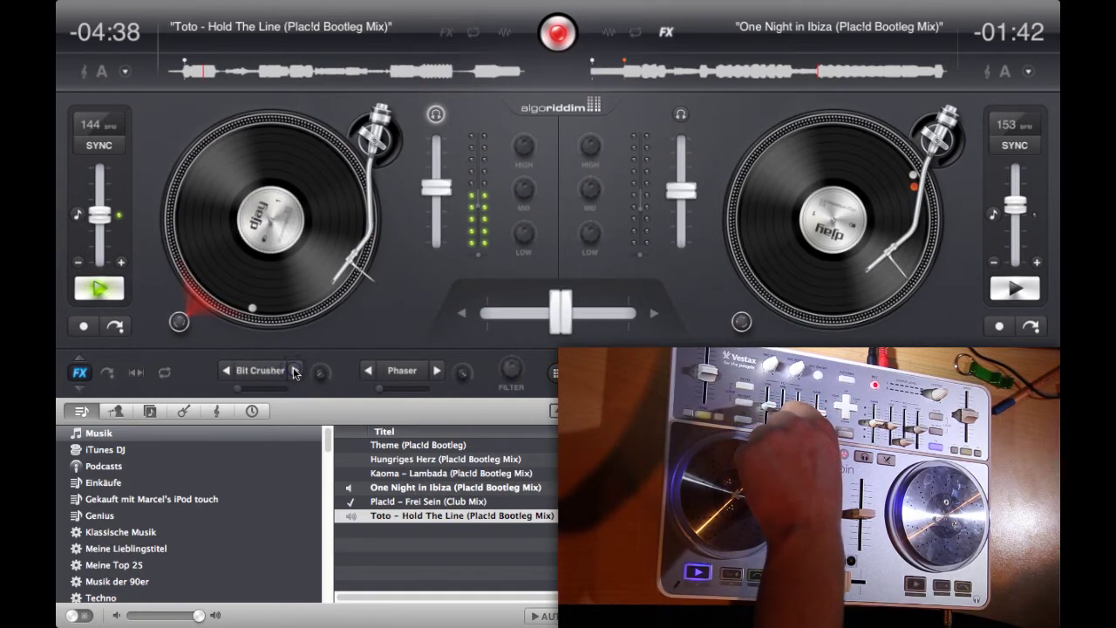
click(294, 372)
click(234, 372)
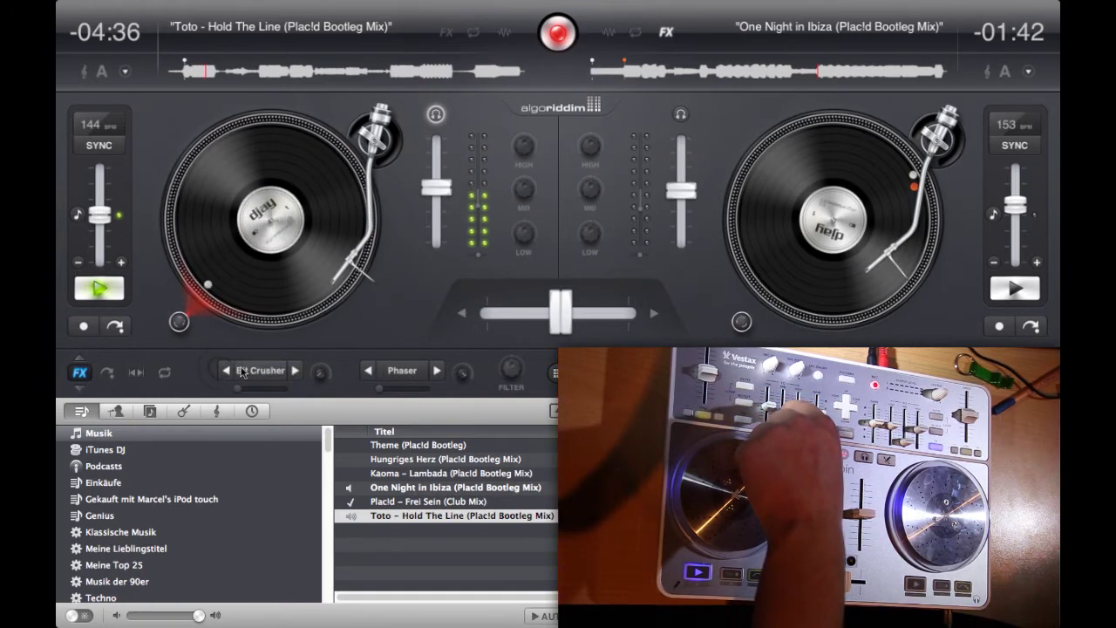
click(258, 373)
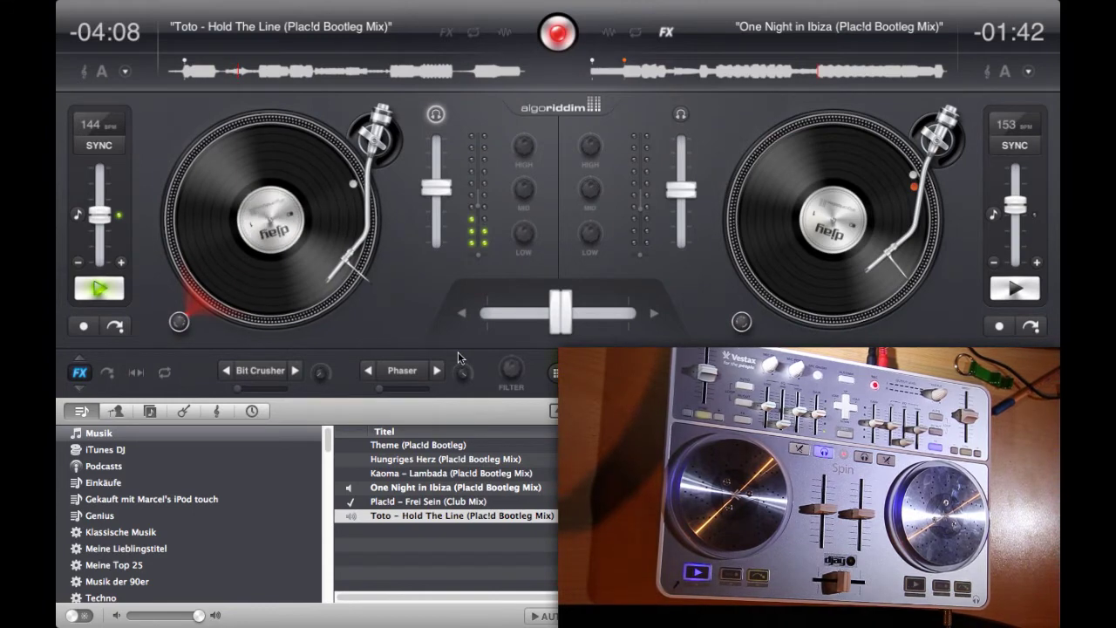
Set the red, green and blue cue points on the left deck's track and jump to the red and green ones
click(109, 372)
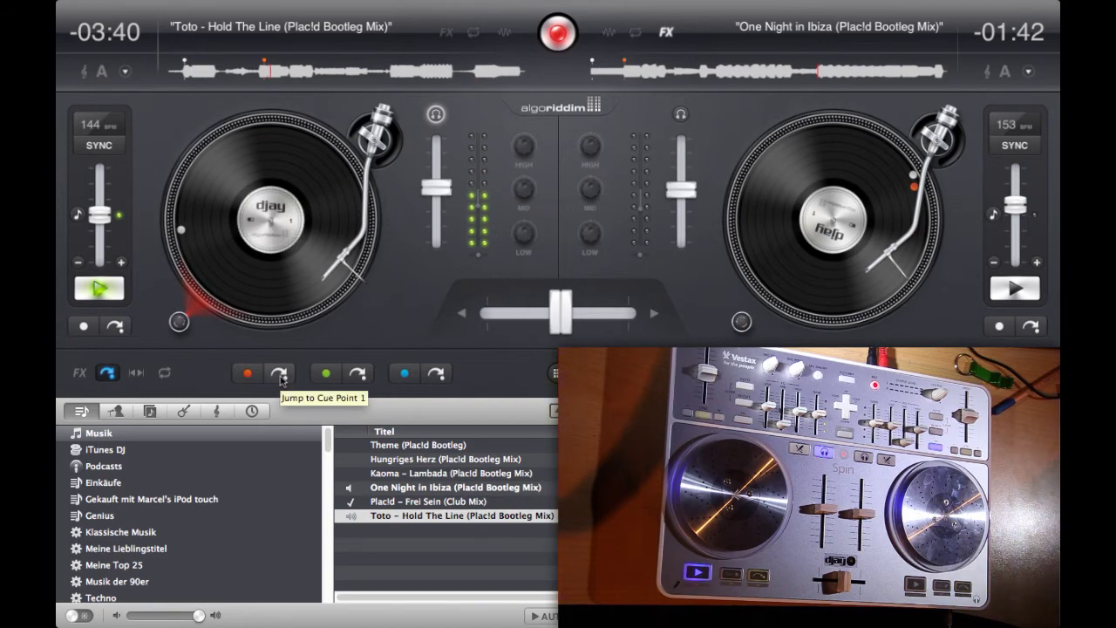
click(280, 374)
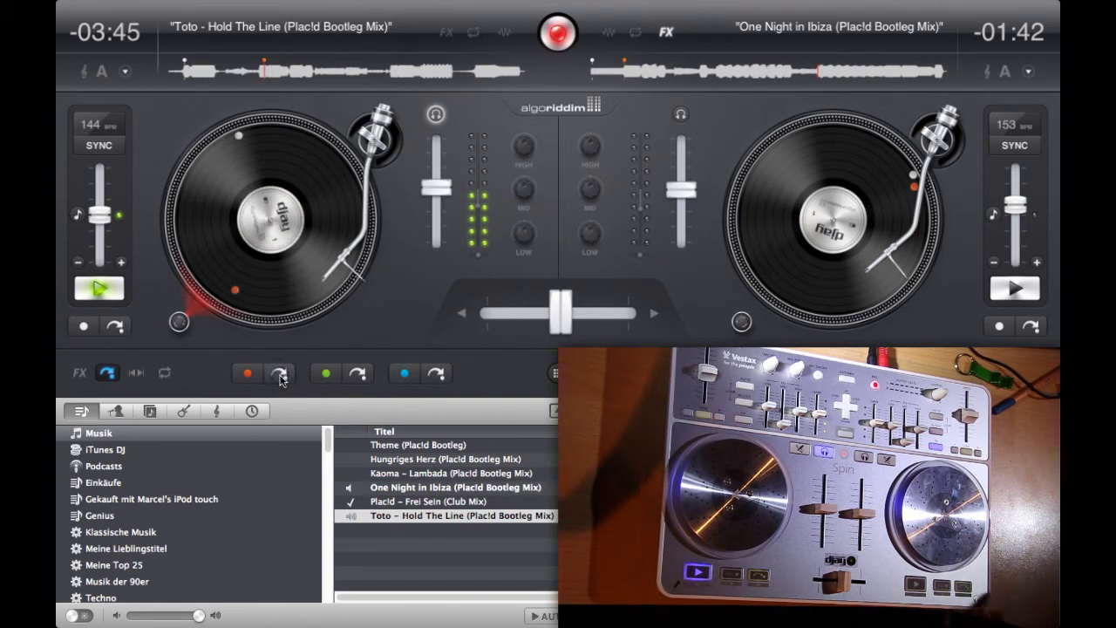
click(280, 374)
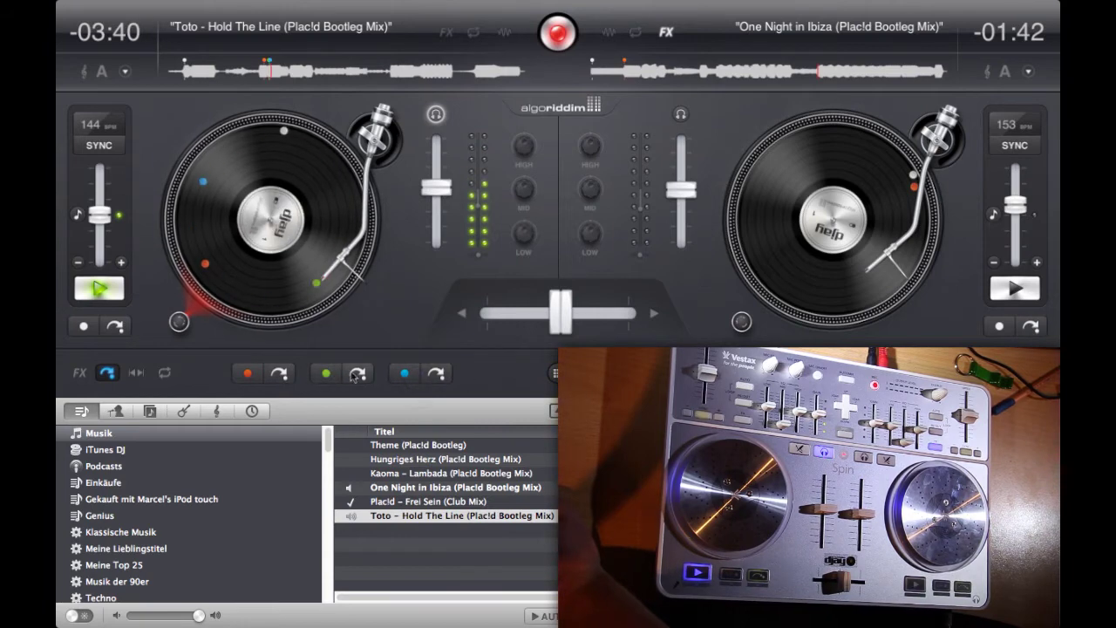
click(357, 374)
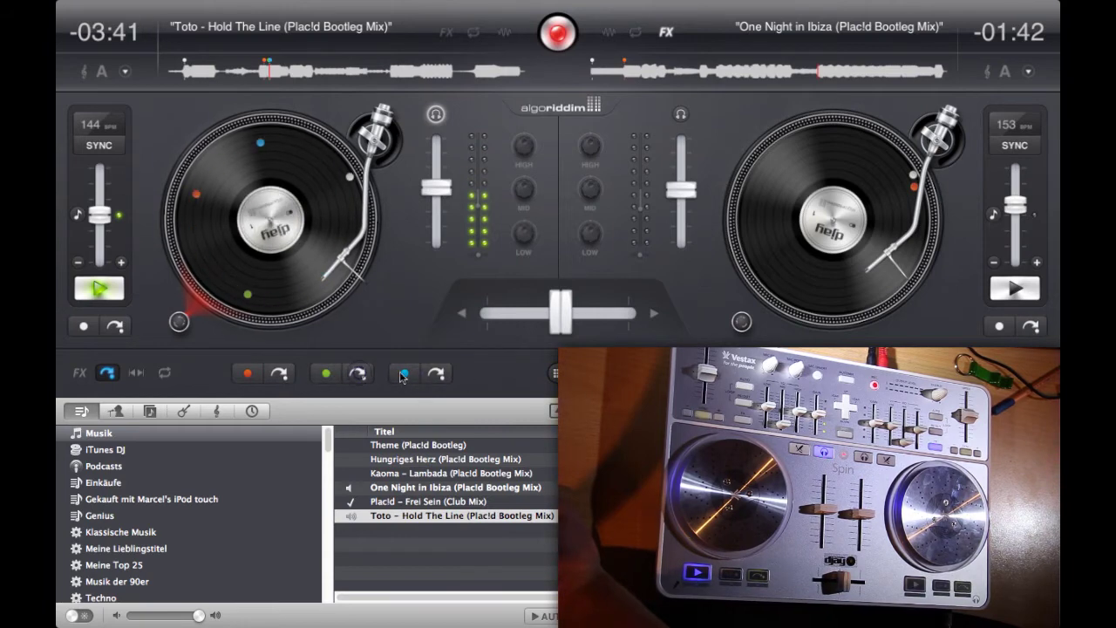
Skip the left deck's track forward using skip lengths 2 and 8, and skip back using length 8
click(136, 373)
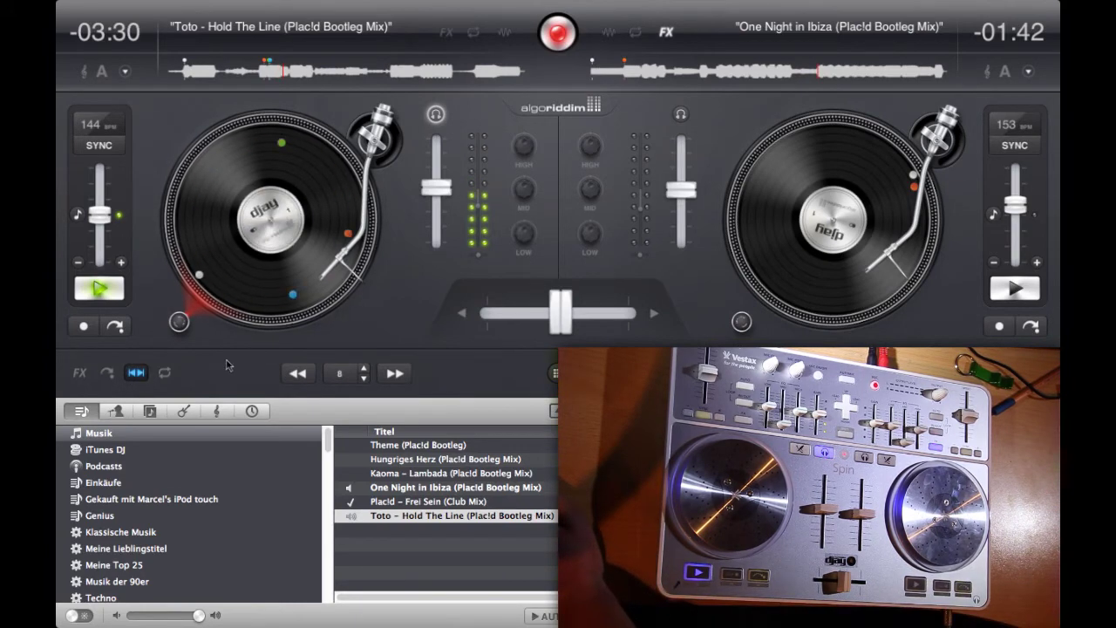
click(396, 372)
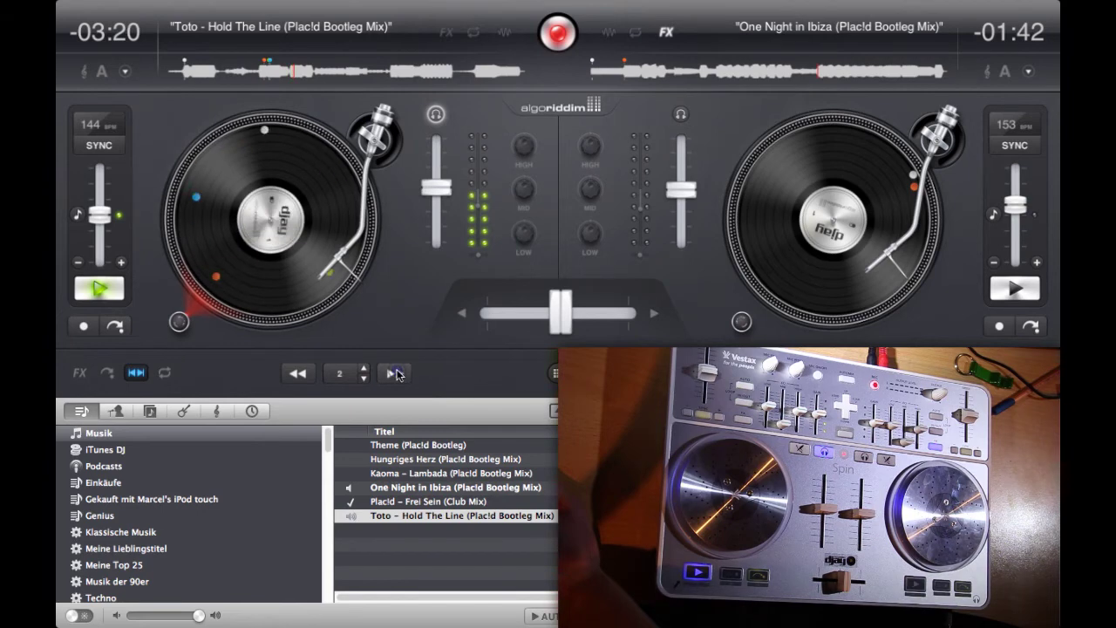
click(397, 373)
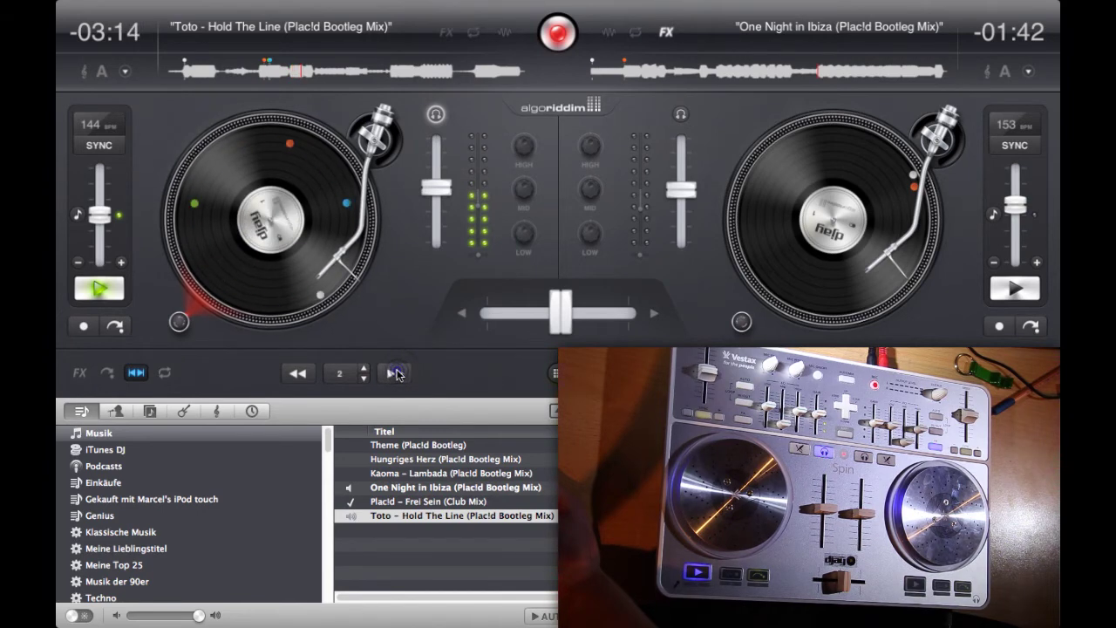
click(397, 373)
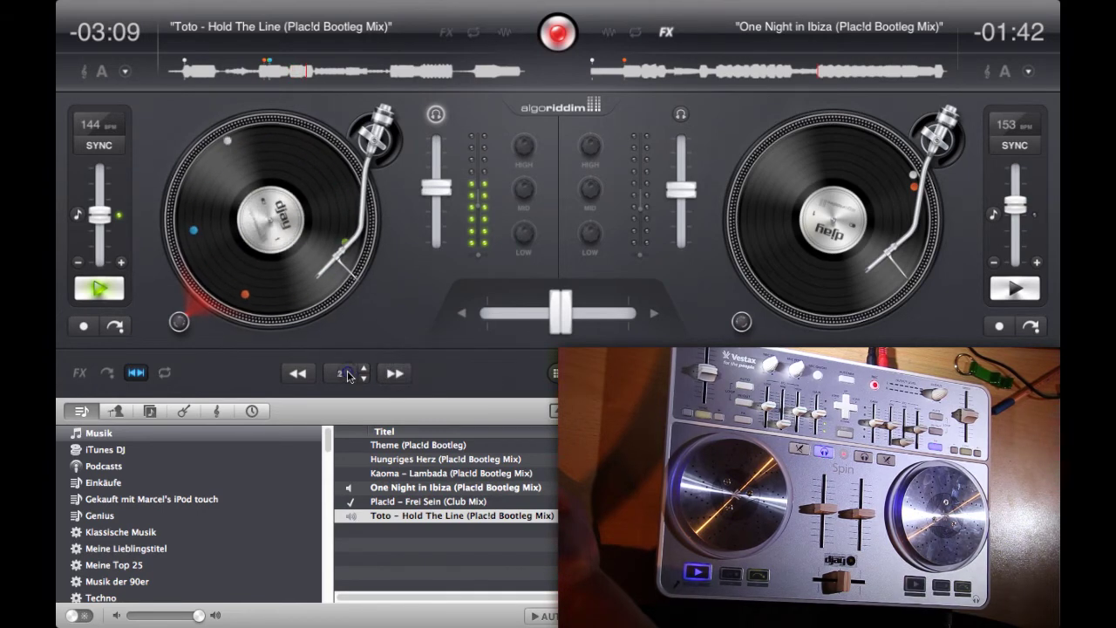
click(393, 373)
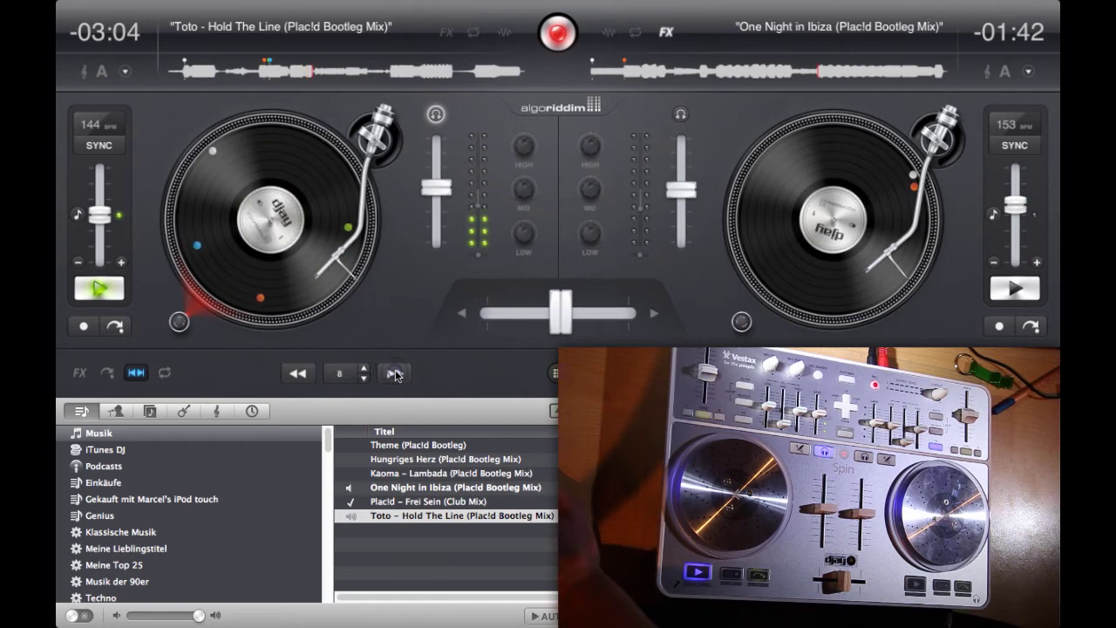
click(301, 373)
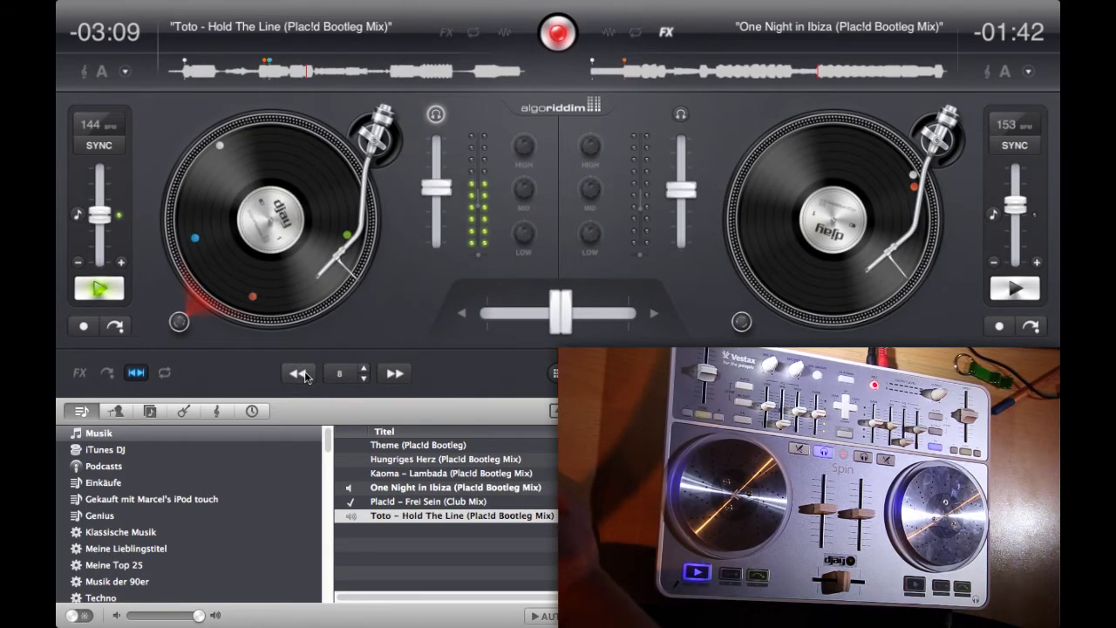
Bring up the left deck's loop controls, loop its track over 2 beats and release the loop
click(163, 374)
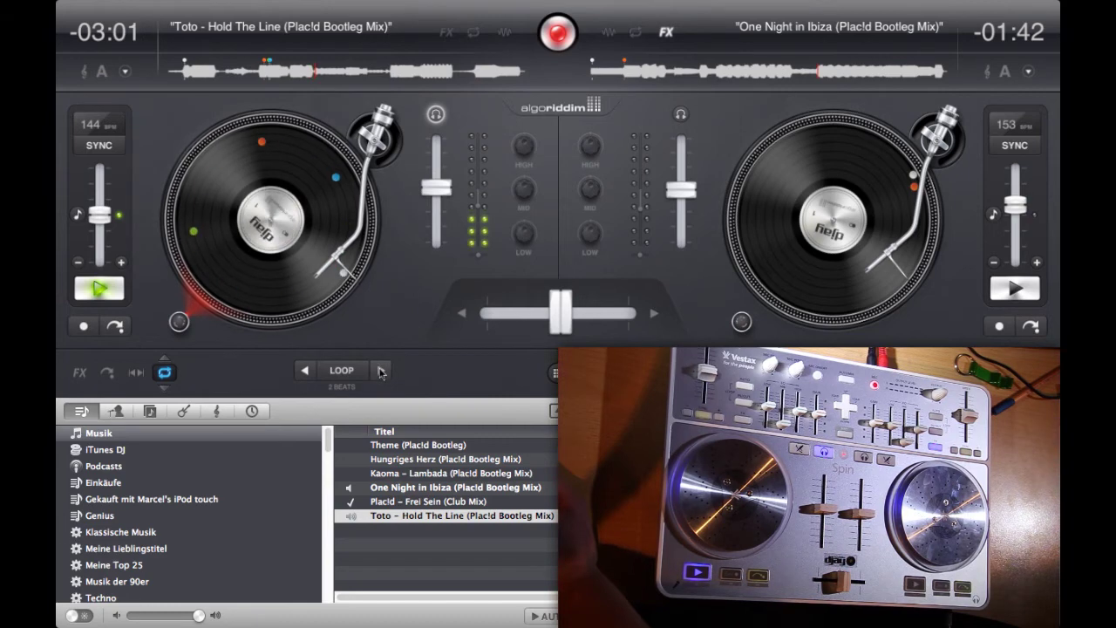
click(137, 373)
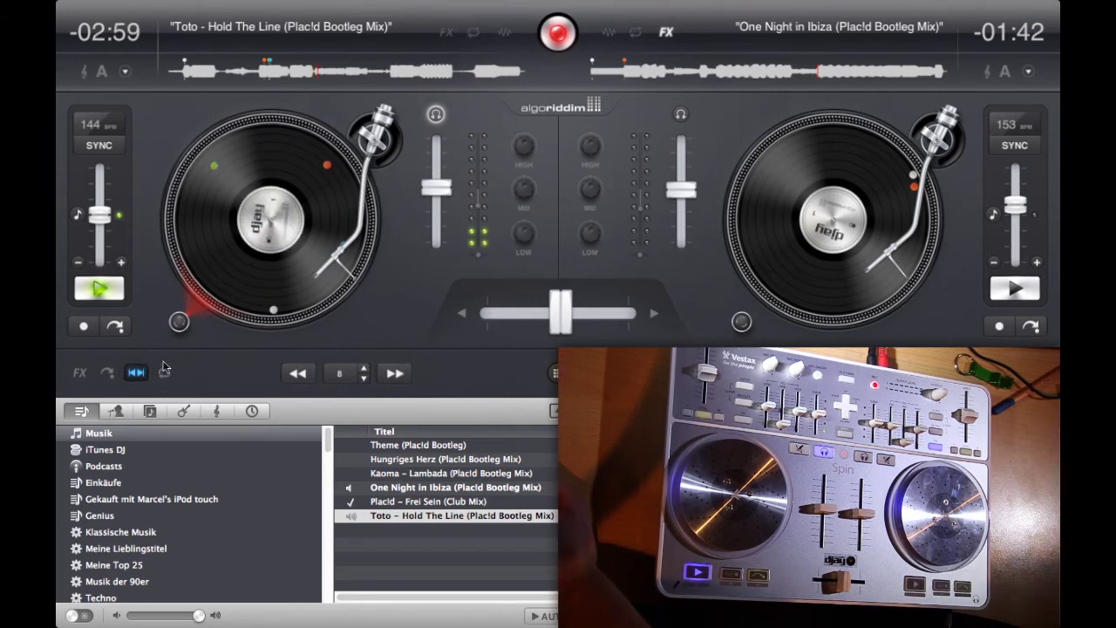
click(164, 370)
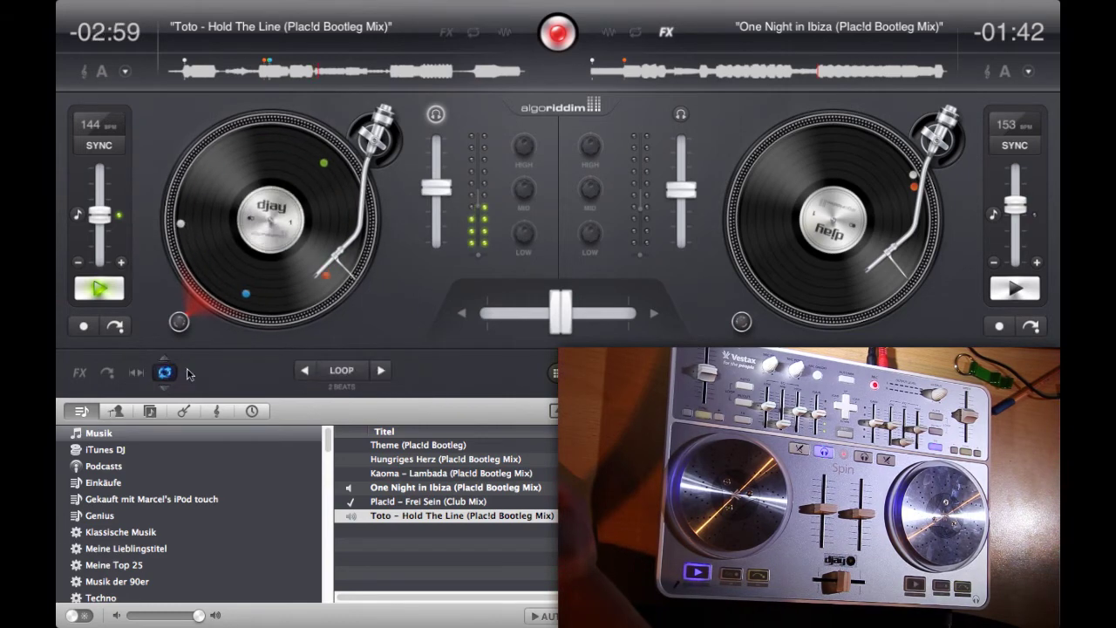
click(356, 373)
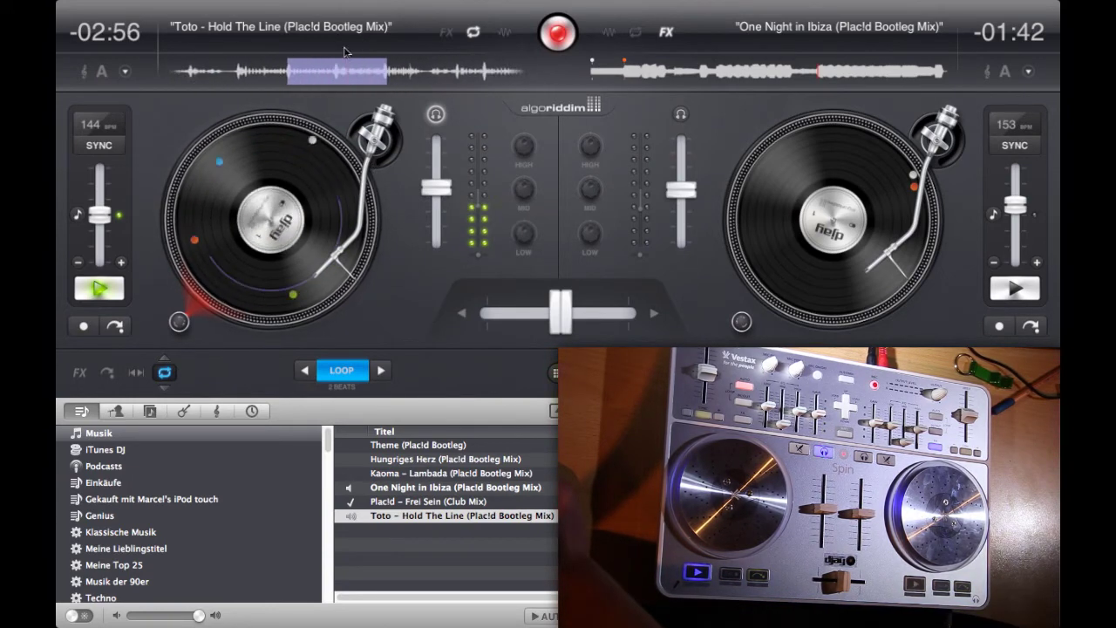
click(341, 370)
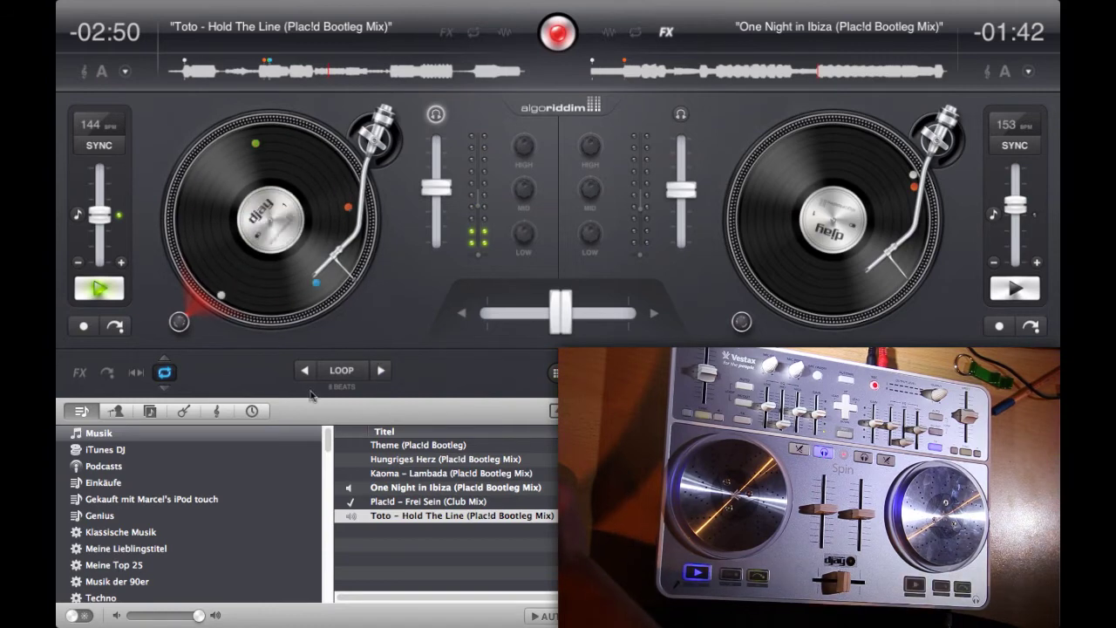
Try other loop lengths up to 32 beats on the left deck, then loop its track over 8 beats and release the loop
click(381, 370)
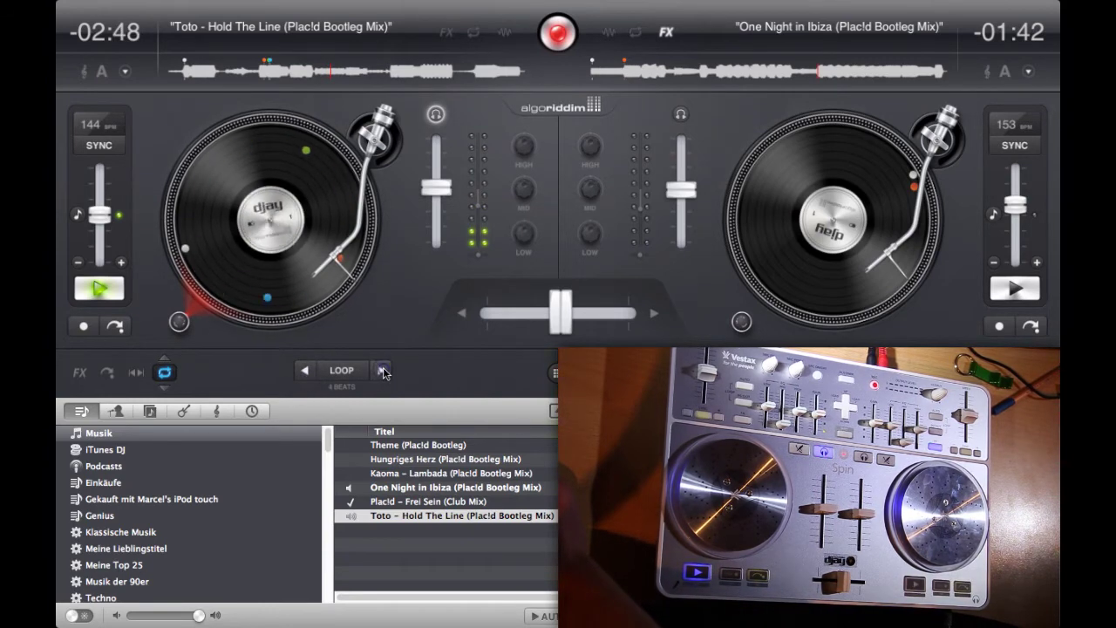
click(382, 371)
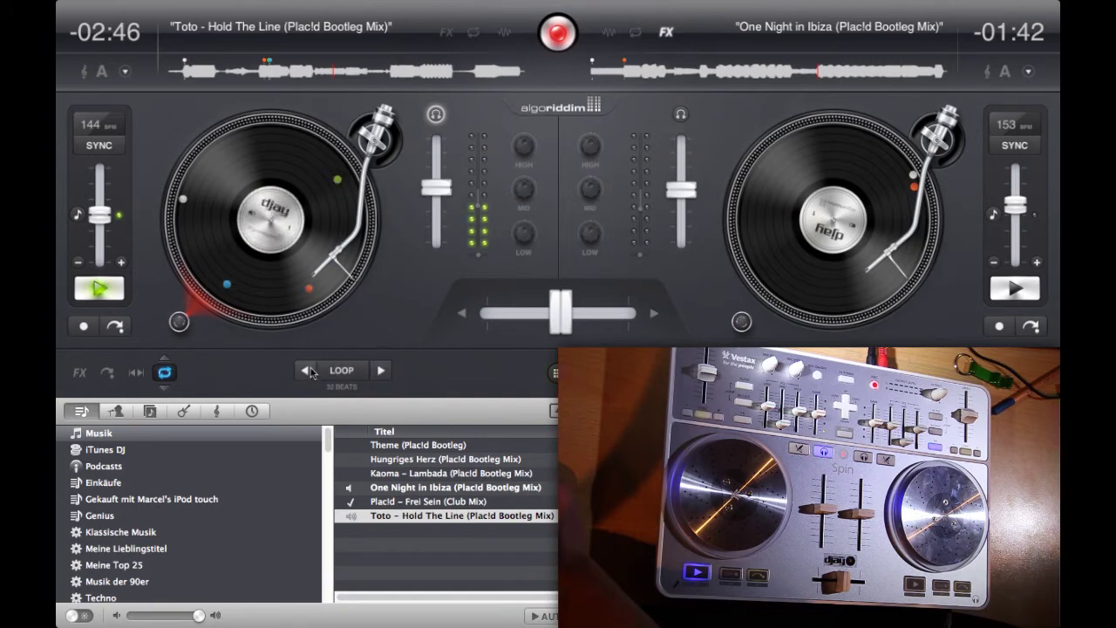
click(306, 370)
click(342, 371)
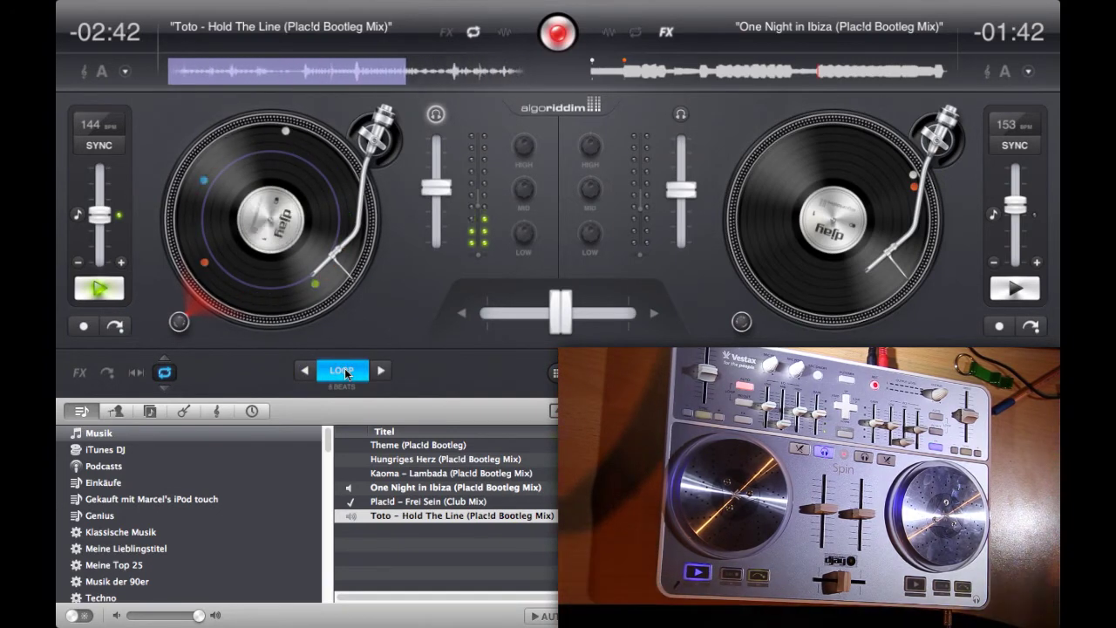
click(345, 369)
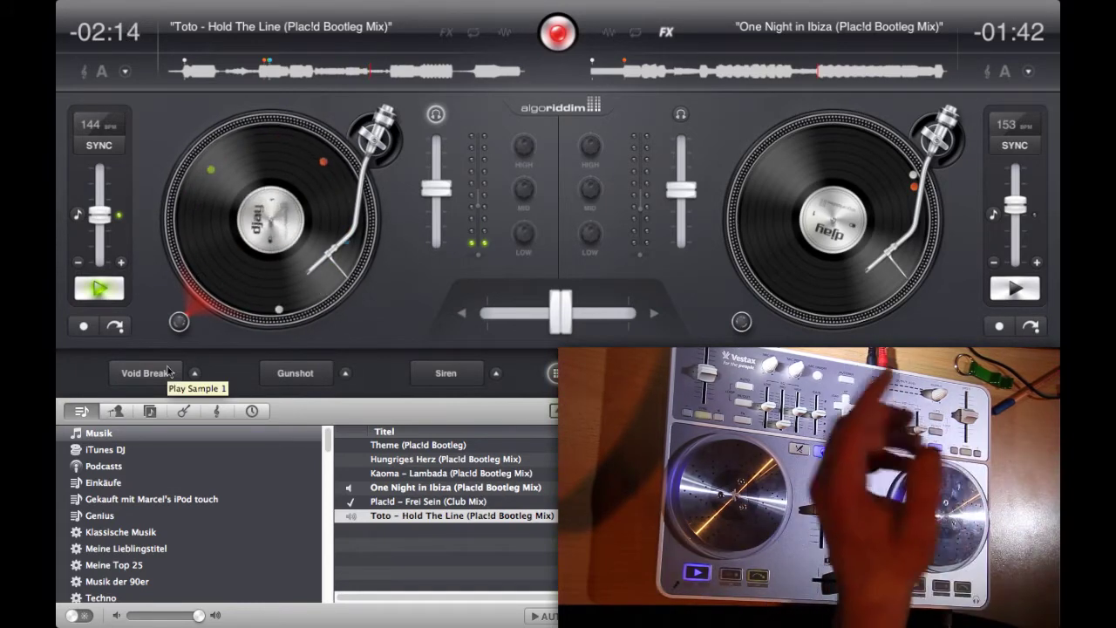
Play the Gunshot sample and move the right deck's track back to its beginning
click(304, 373)
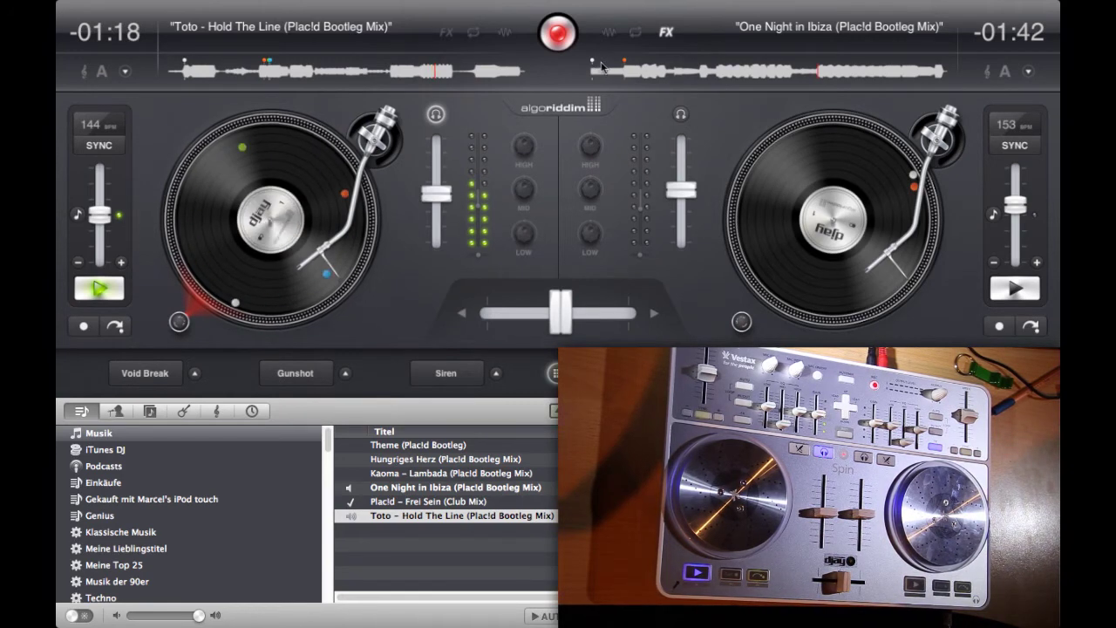
drag(601, 66, 586, 67)
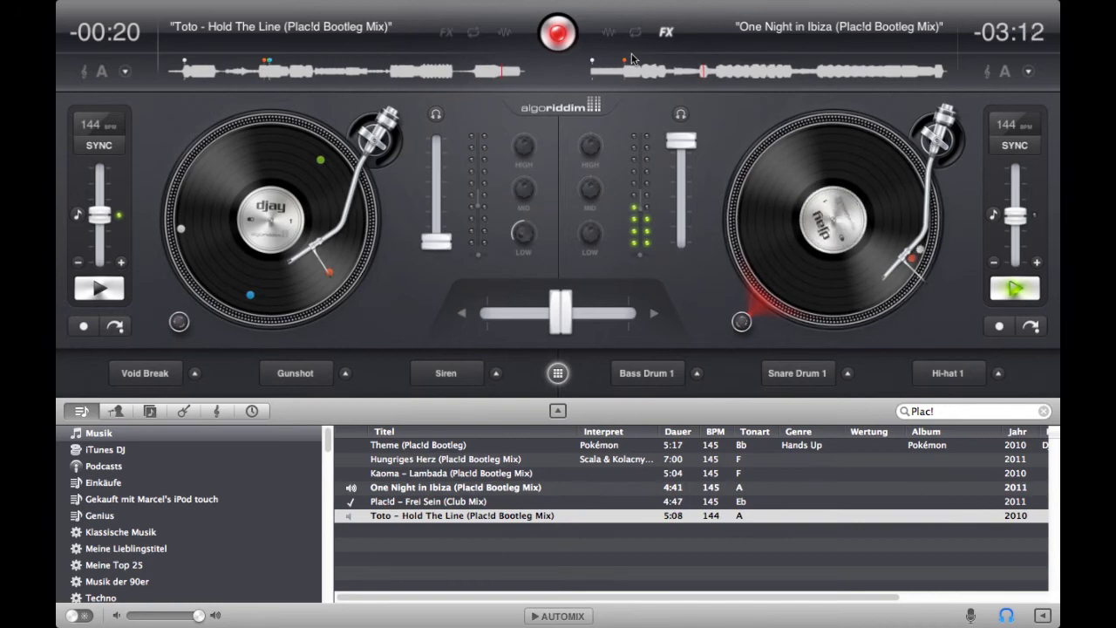
Switch from the sampler back to the deck controls and change the right deck's first effect to Phaser
click(559, 373)
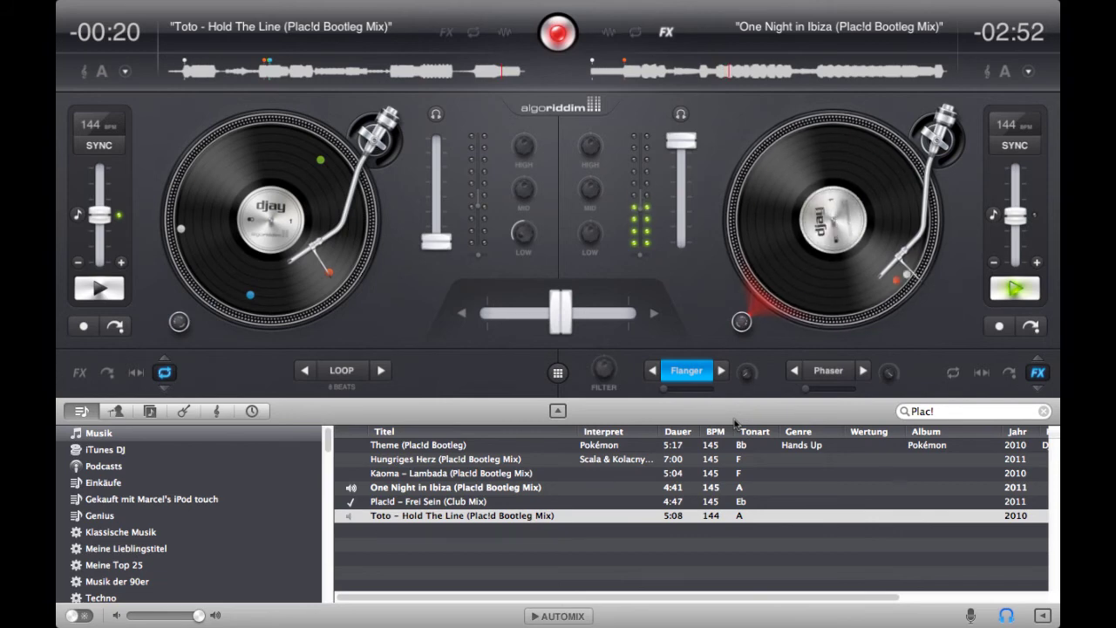
click(721, 371)
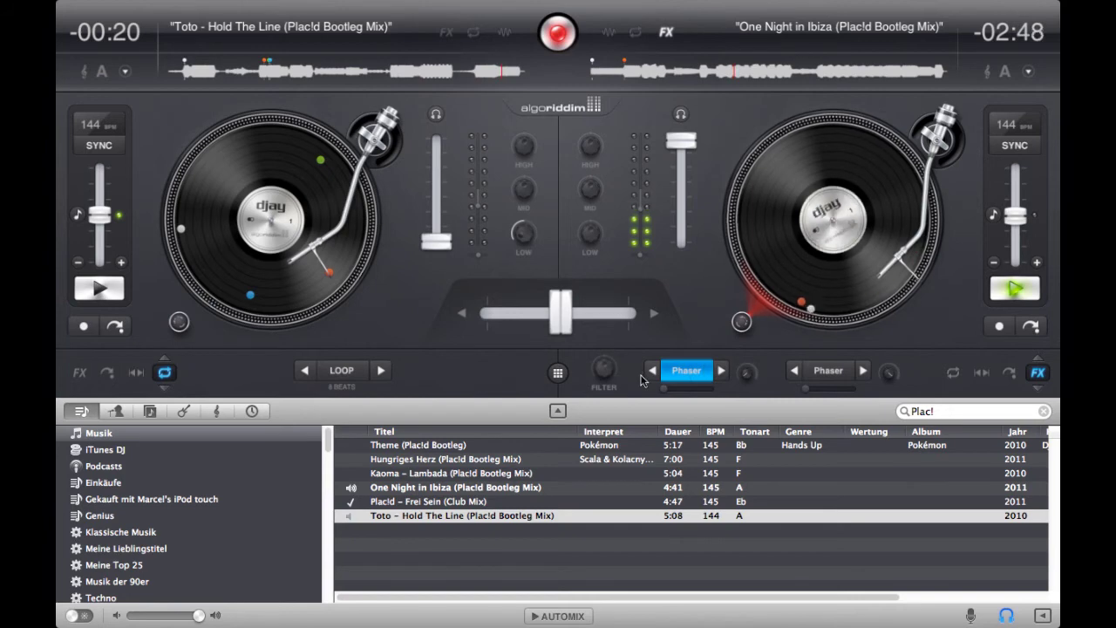